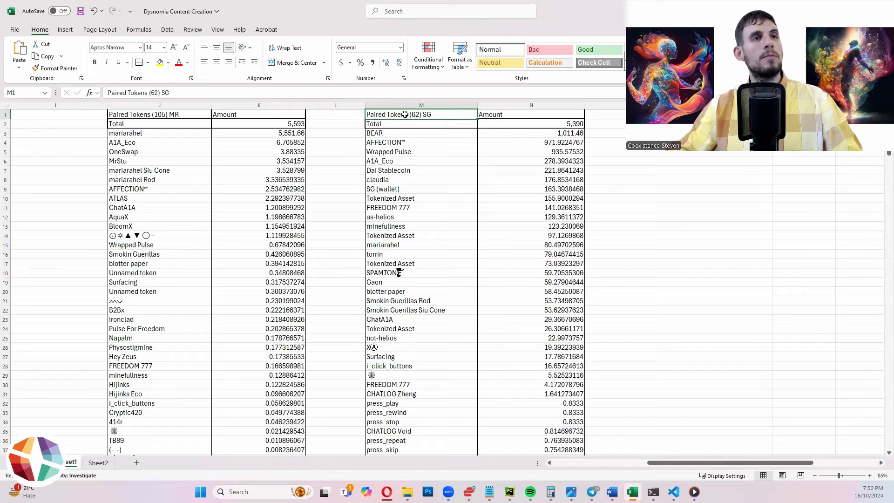
- Look through the MR and SG paired token lists on Sheet1 from the headers down to the last rows
scroll(444, 214, "down", 6)
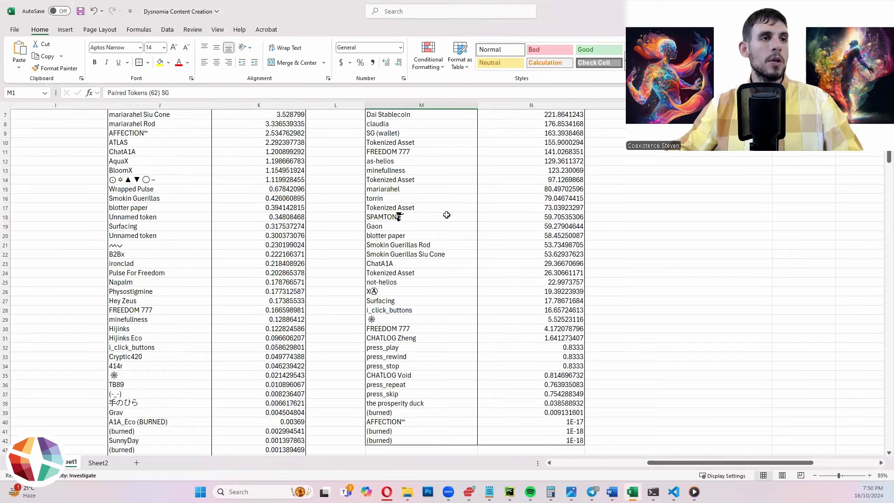
scroll(439, 293, "up", 6)
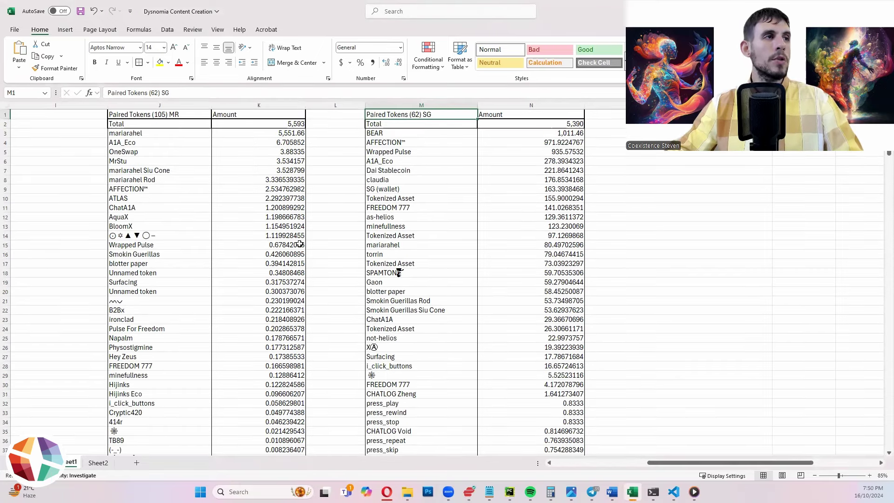
left_click(124, 114)
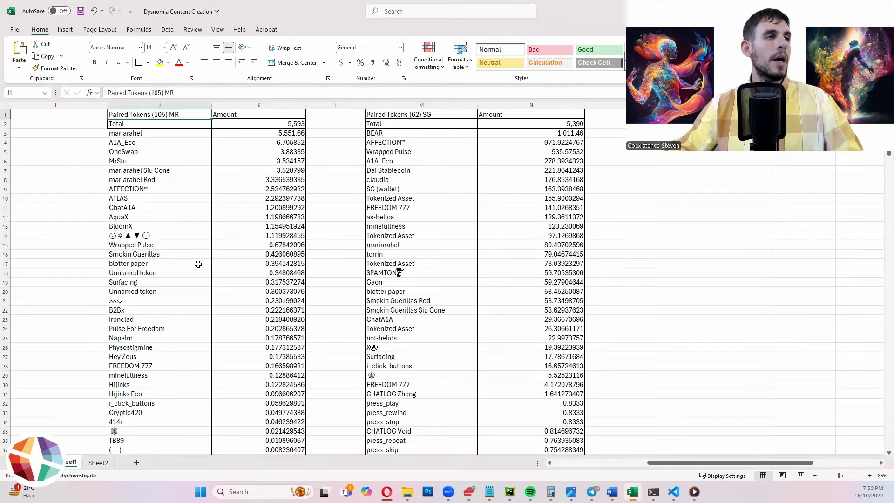
scroll(217, 301, "down", 6)
scroll(217, 300, "up", 2)
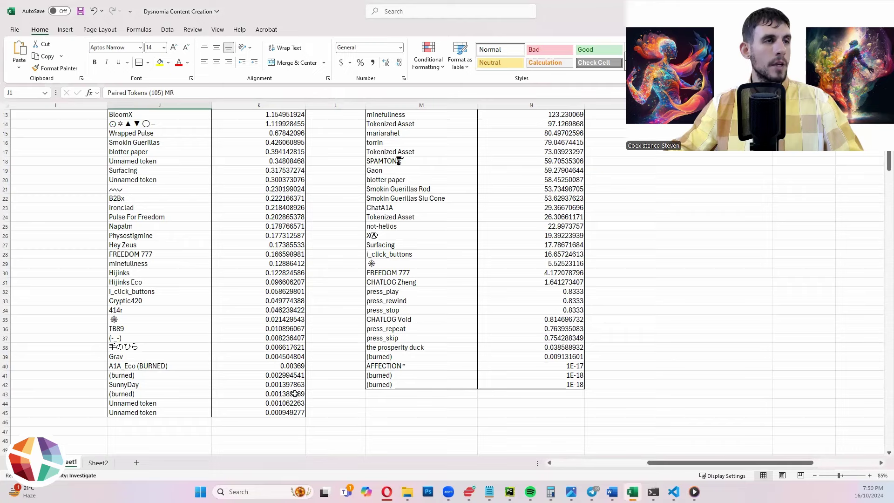
scroll(284, 374, "up", 4)
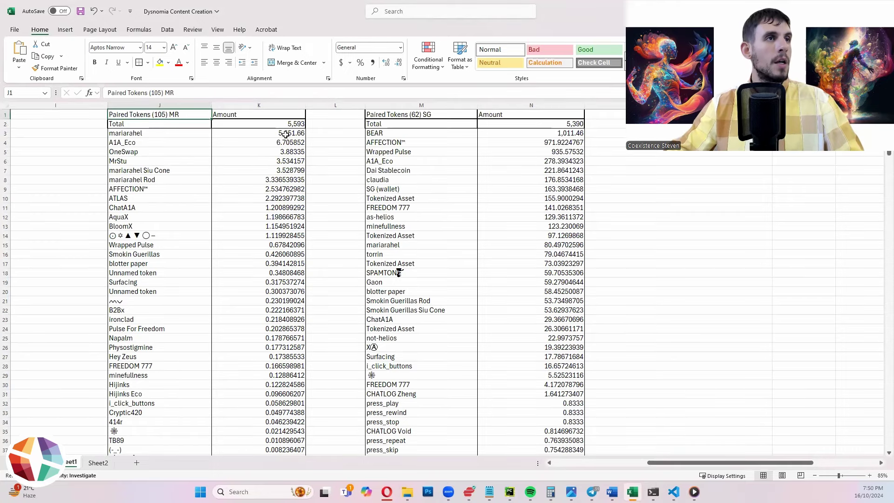
left_click(286, 134)
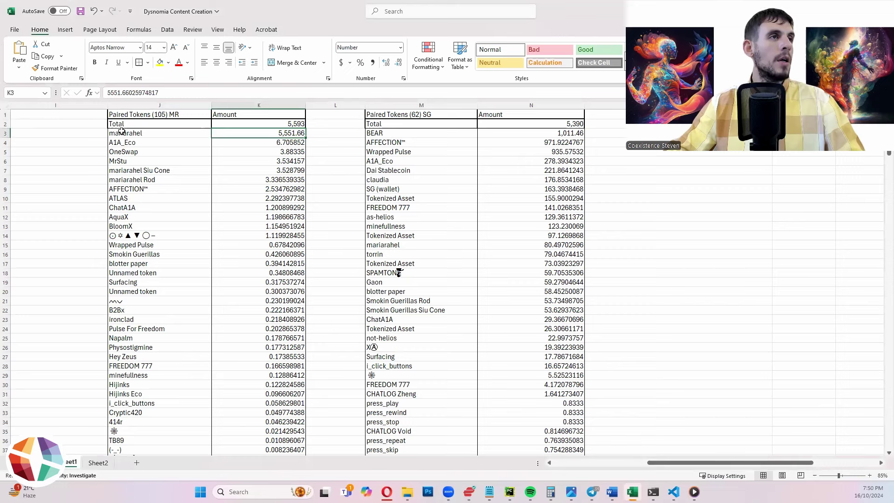
left_click(269, 180)
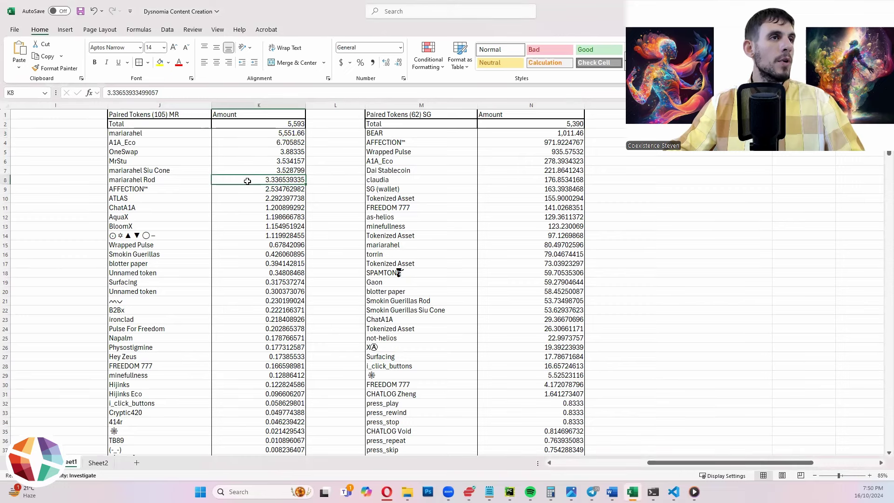
left_click(149, 180)
left_click(259, 178)
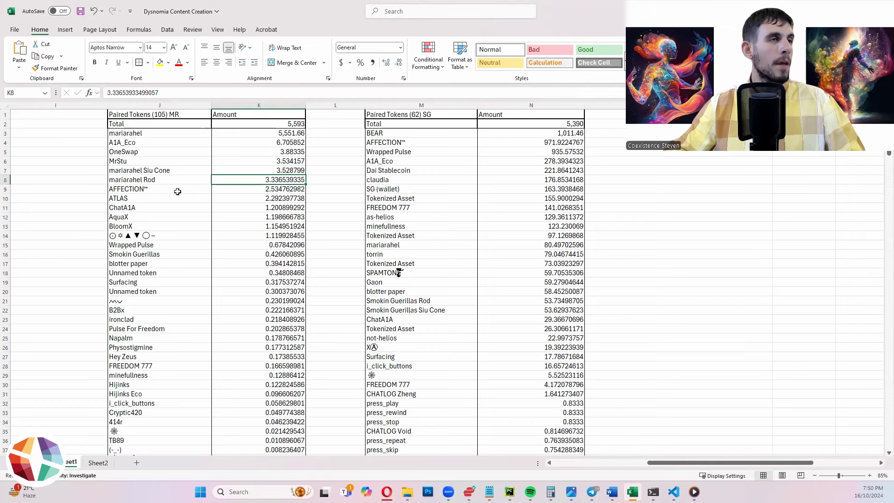
left_click(278, 132)
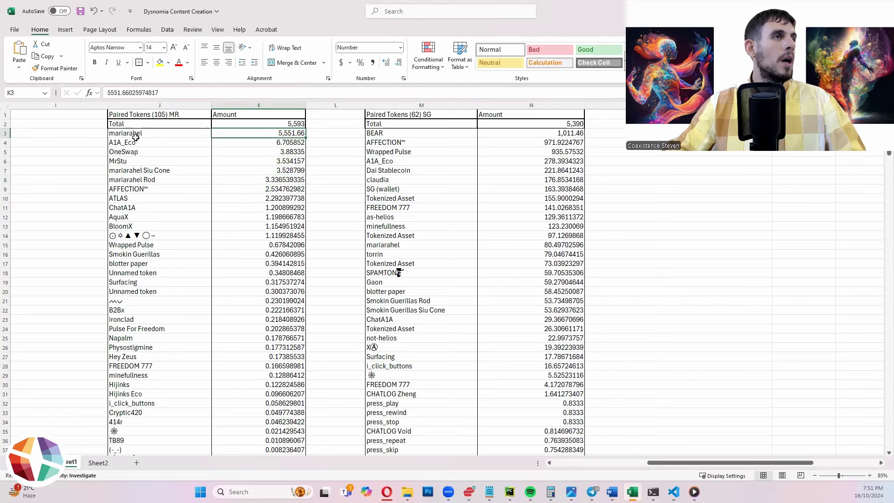
left_click(289, 123)
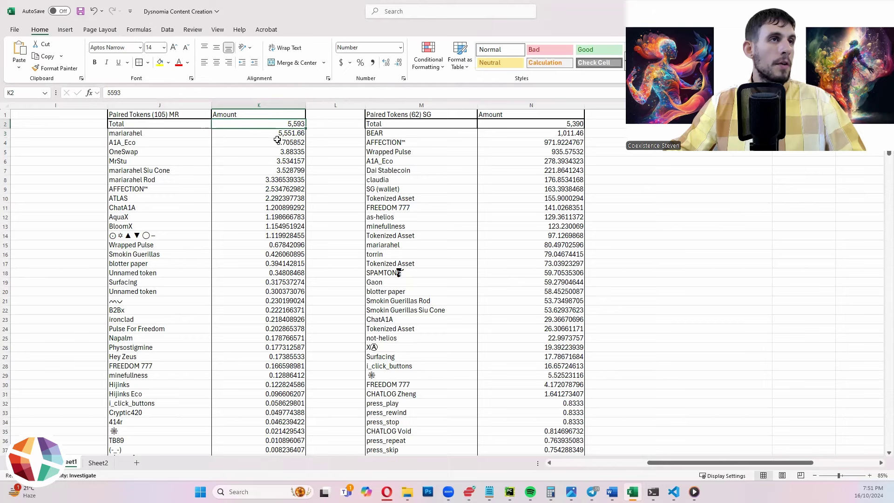
- Compare the mariarahel amount in the MR list with the SG (wallet) amount in the SG list
left_click(262, 134)
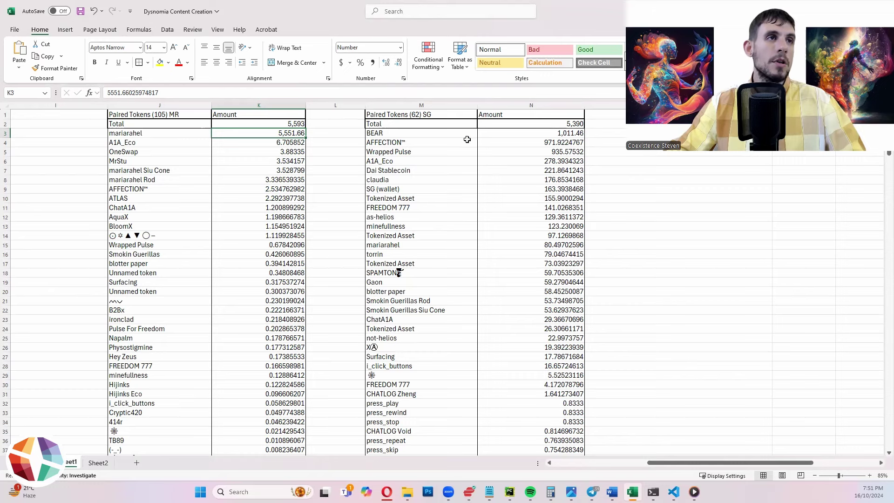
left_click(563, 188)
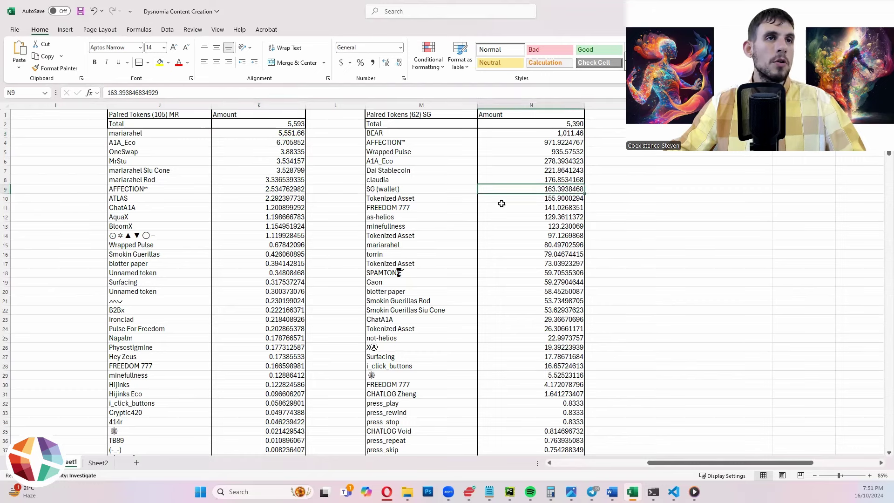
left_click(260, 130)
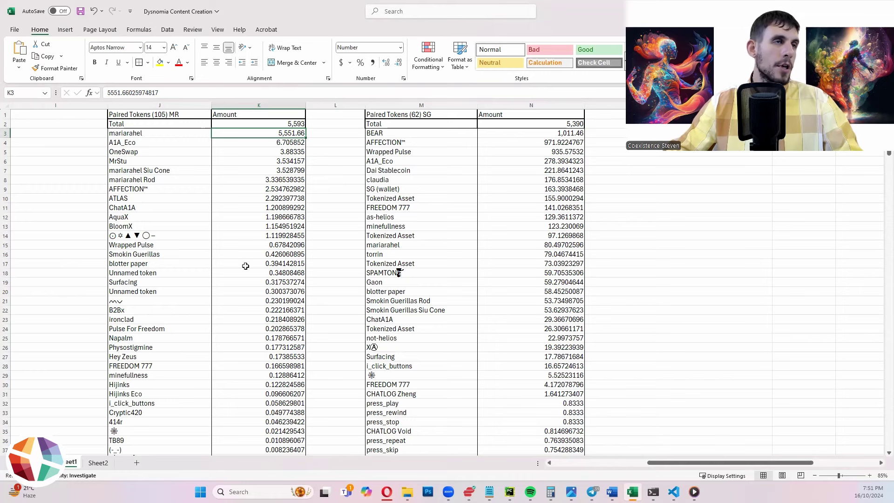
left_click(259, 146)
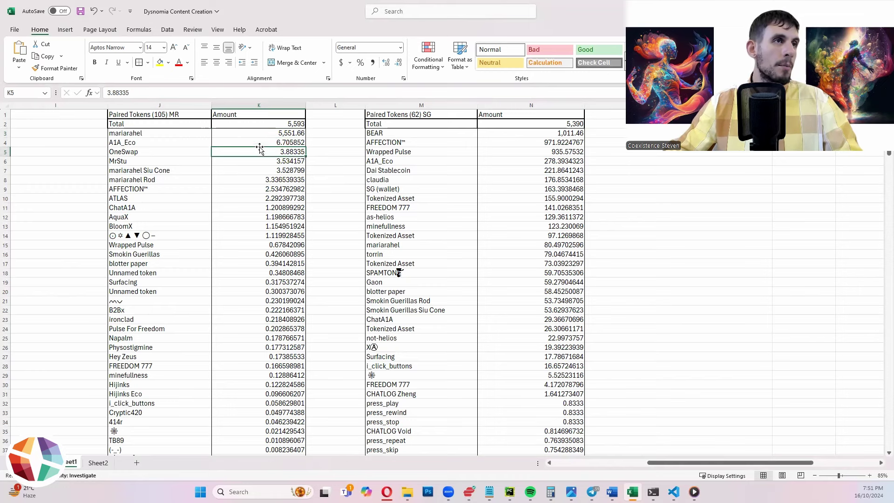
left_click(157, 141)
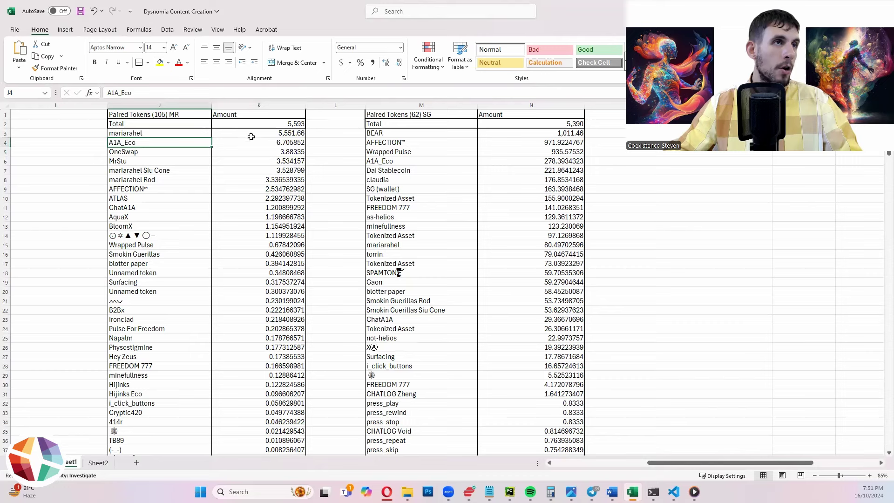
left_click(289, 133)
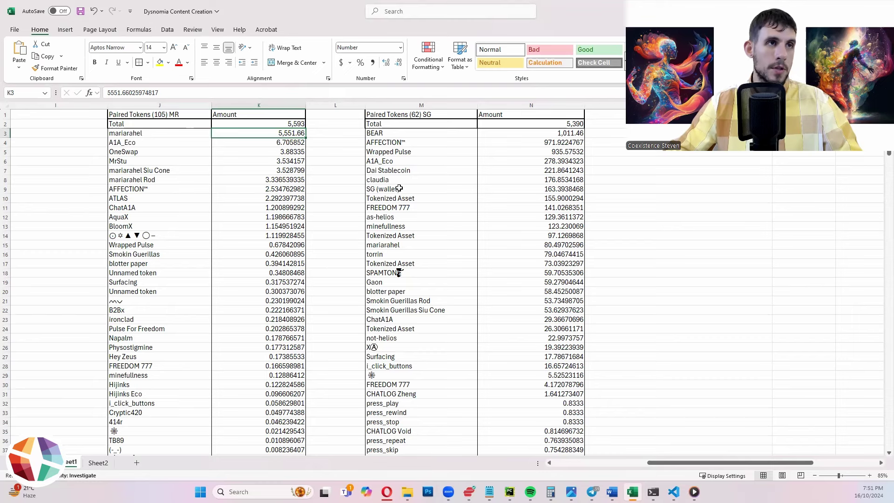
left_click(576, 191)
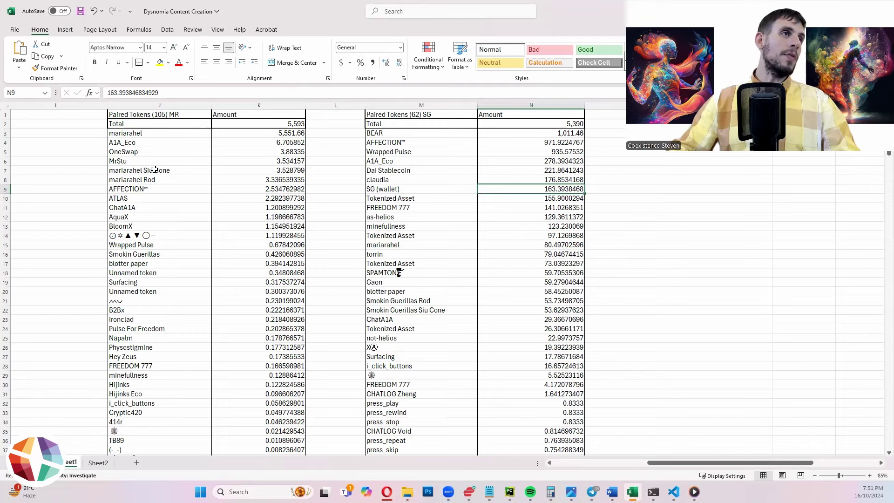
- Review the A1A_Eco, OneSwap, MrStu and AFFECTION™ entries in the MR paired token list
left_click(135, 142)
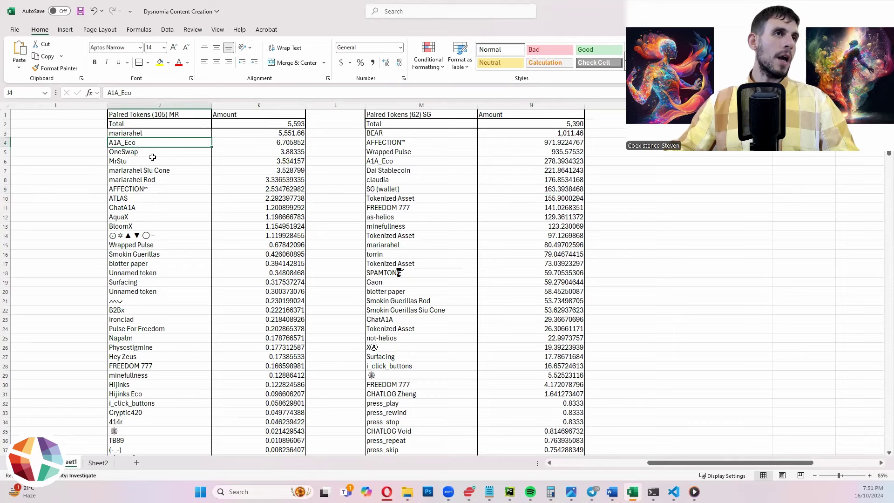
left_click(152, 151)
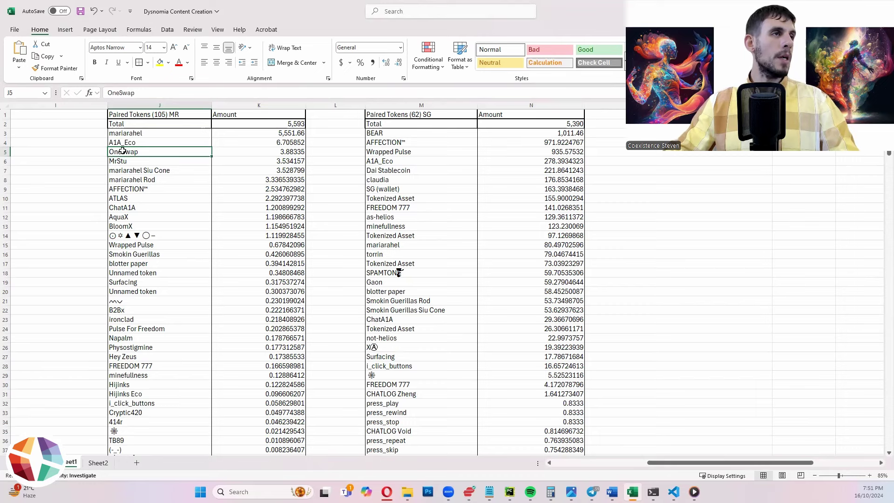
left_click(145, 142)
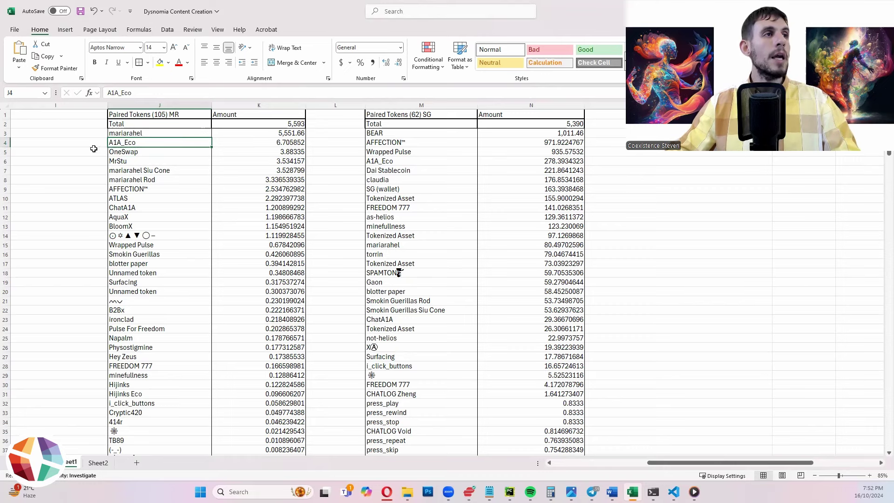
left_click(135, 151)
left_click(139, 143)
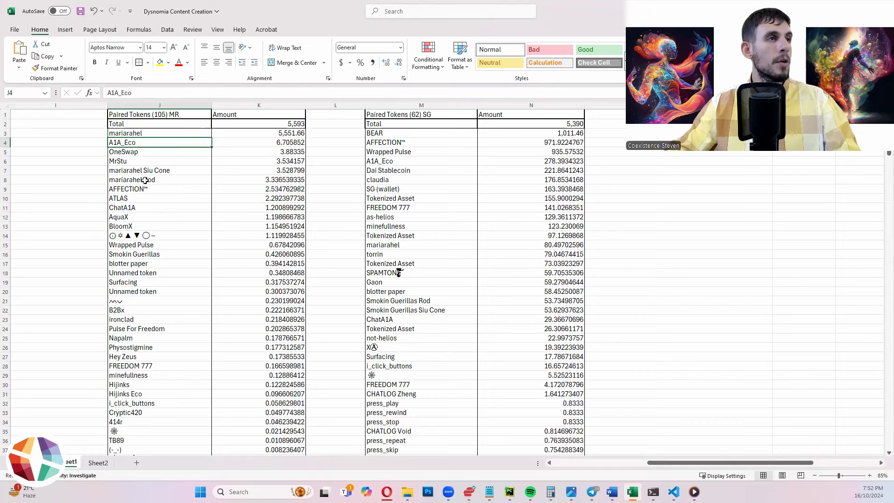
left_click(117, 163)
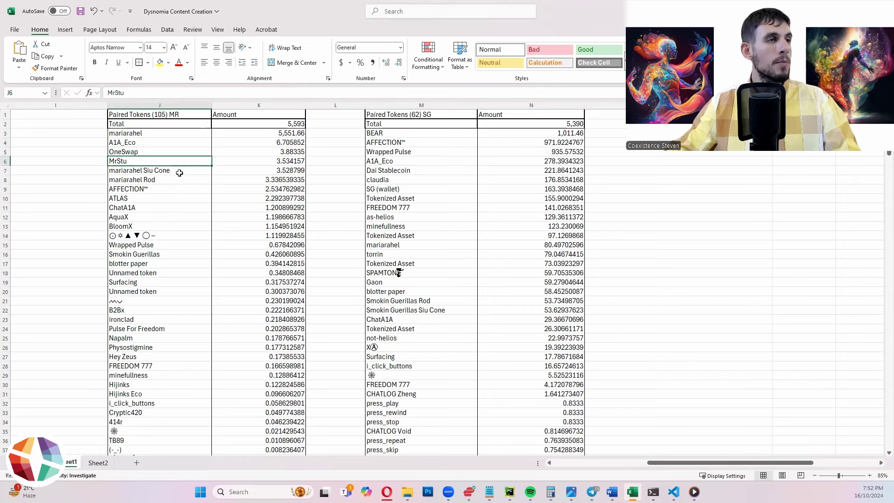
left_click(126, 190)
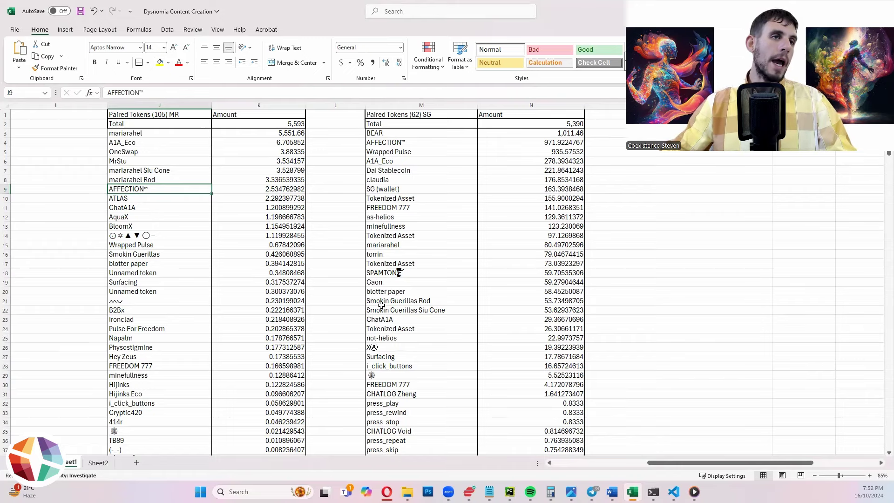
- Inspect the two unnamed token entries in rows 18 and 20 and the remaining smaller MR pairings
scroll(381, 304, "down", 1)
left_click(120, 246)
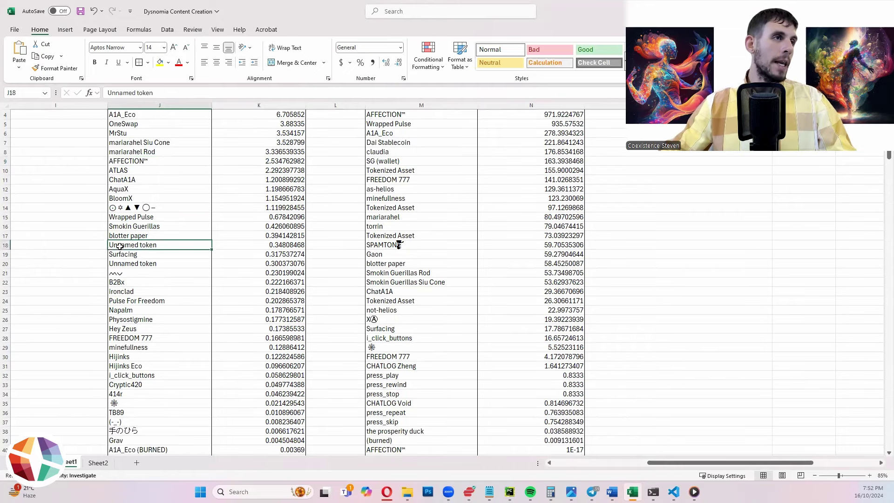
left_click(145, 263)
scroll(149, 271, "down", 1)
scroll(149, 270, "down", 3)
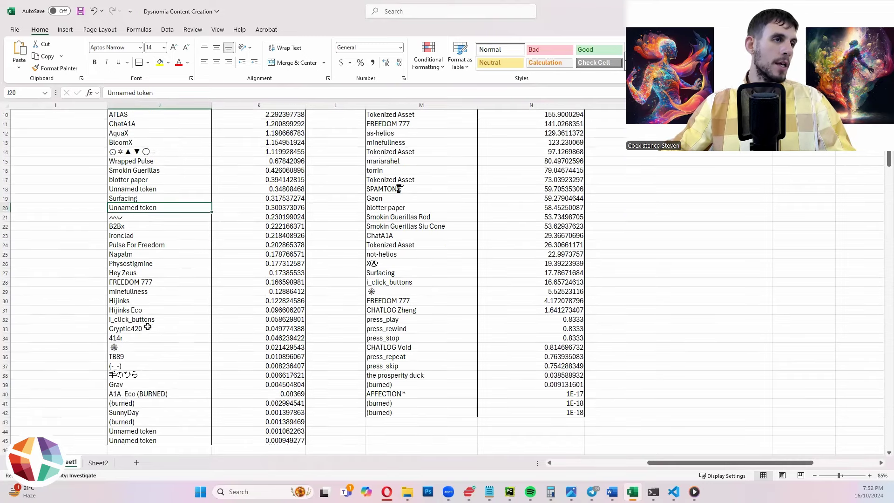
scroll(173, 356, "up", 2)
scroll(173, 356, "up", 2)
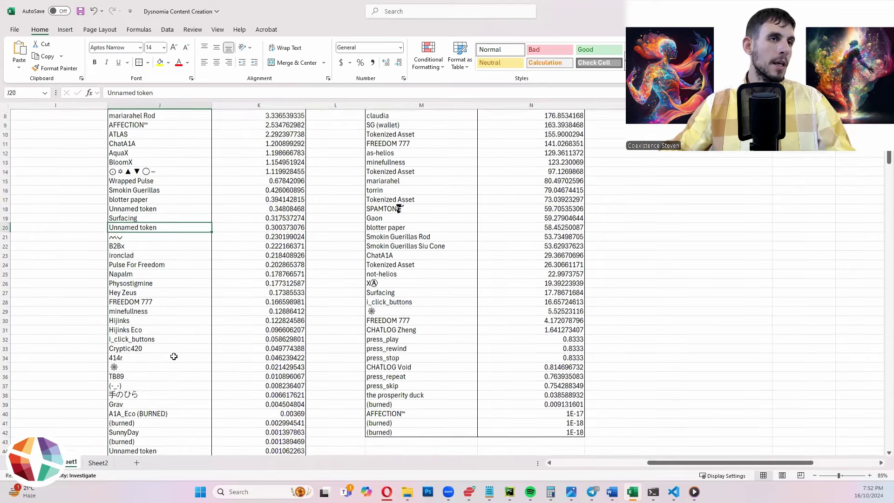
- Examine FREEDOM 777 in row 30 and the symbol-named tokens across the SG and MR lists, revisiting the row 20 unnamed token
left_click(396, 357)
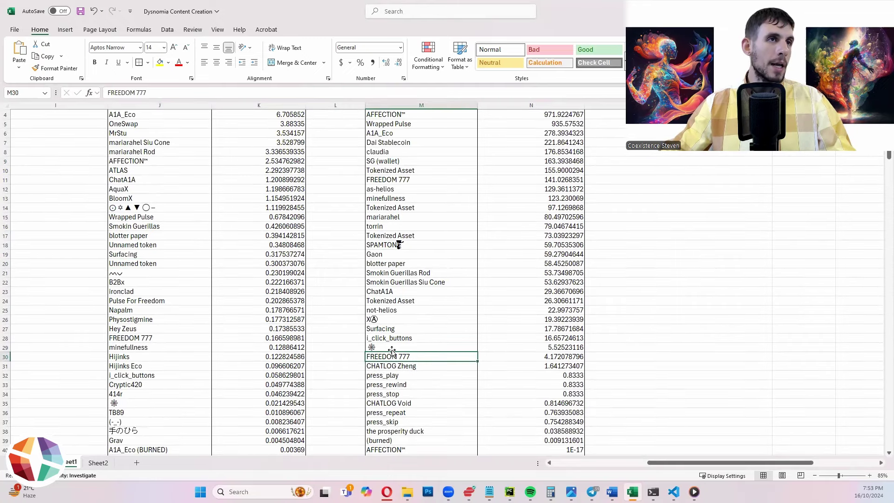
scroll(354, 248, "up", 1)
scroll(184, 219, "down", 2)
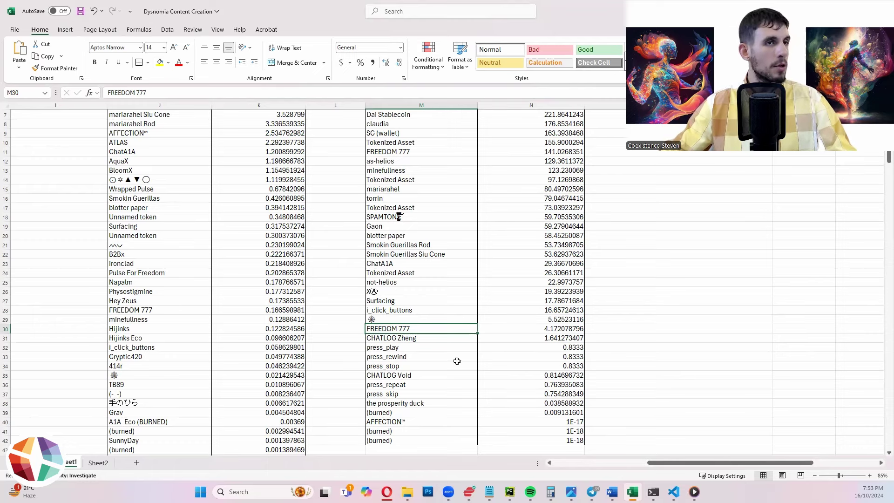
left_click(160, 236)
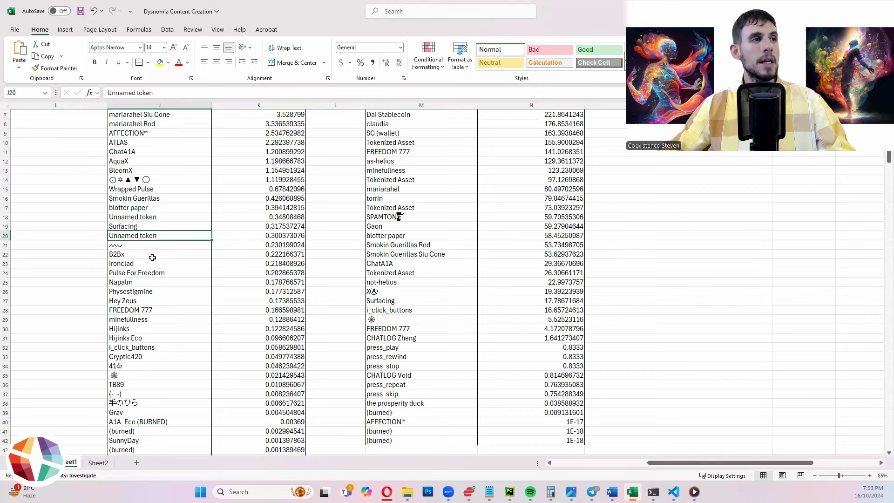
left_click(383, 320)
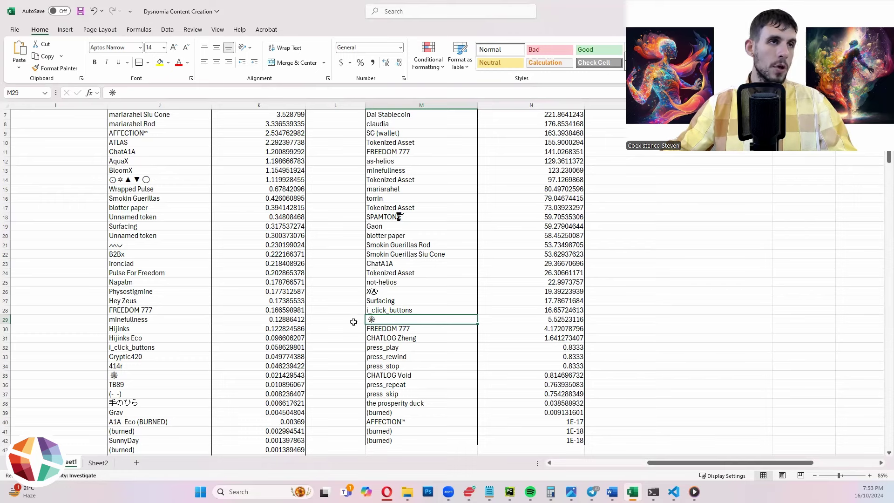
left_click(150, 178)
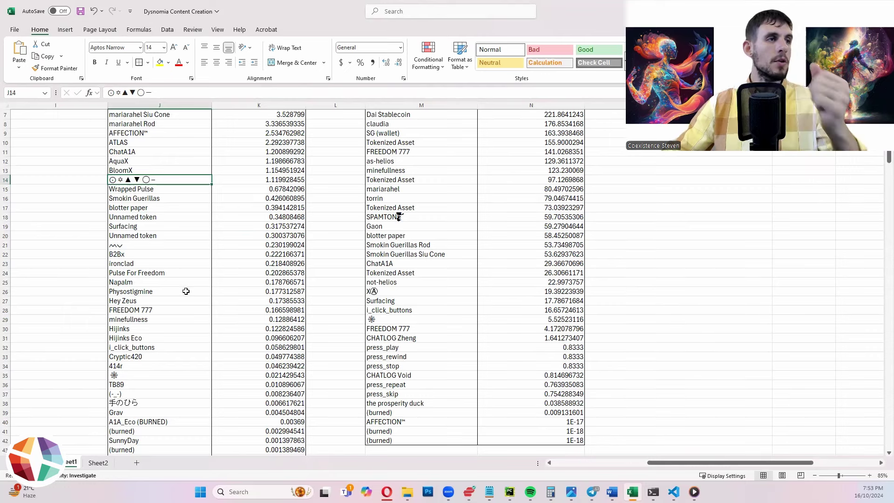
scroll(186, 291, "up", 2)
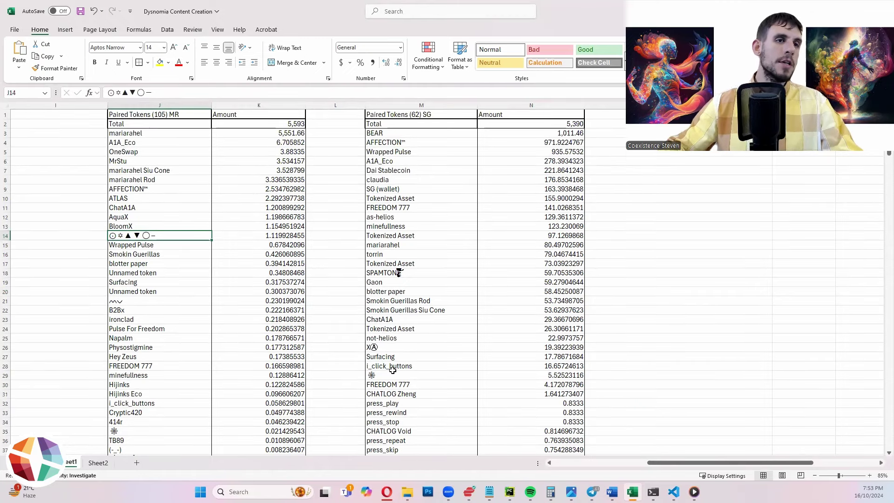
- Open Sheet2 and examine the mariarahel slice of the pie chart
left_click(98, 463)
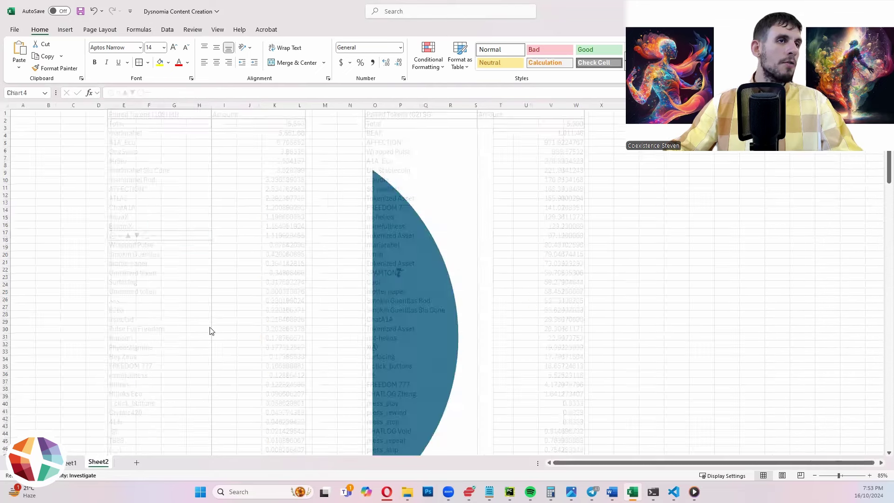
left_click(328, 174)
scroll(328, 174, "down", 5)
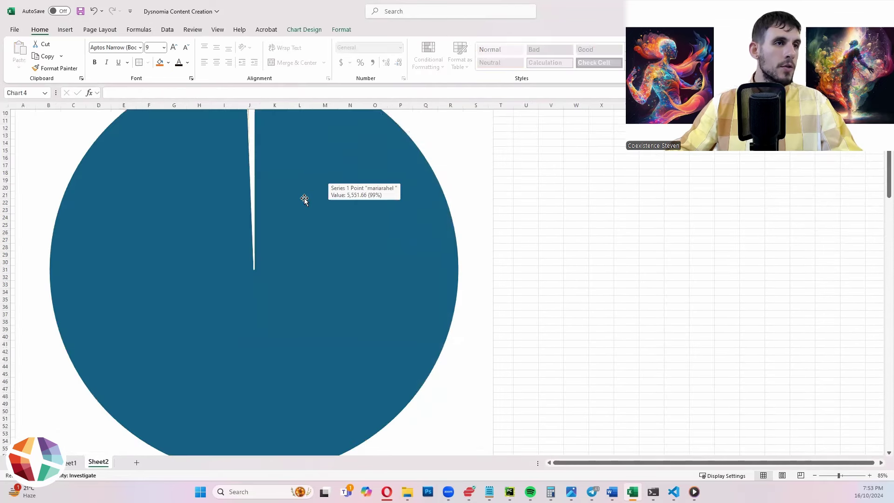
scroll(343, 219, "up", 3)
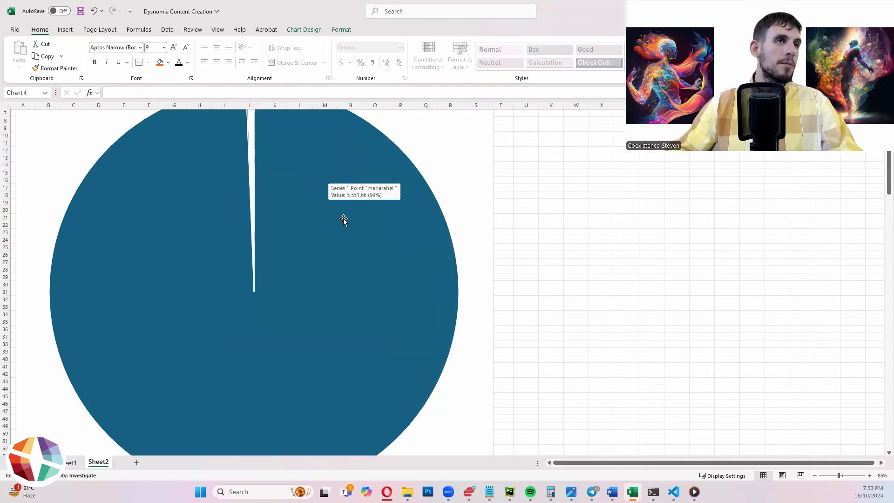
scroll(343, 220, "up", 2)
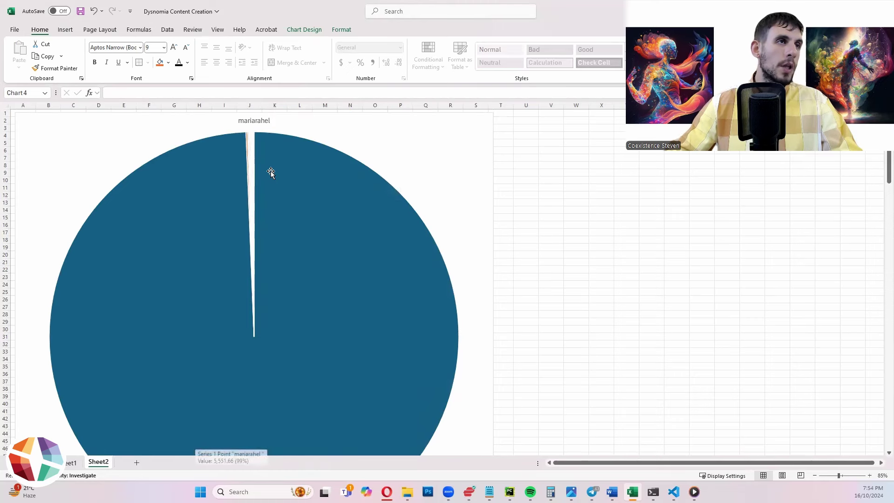
mouse_move(243, 135)
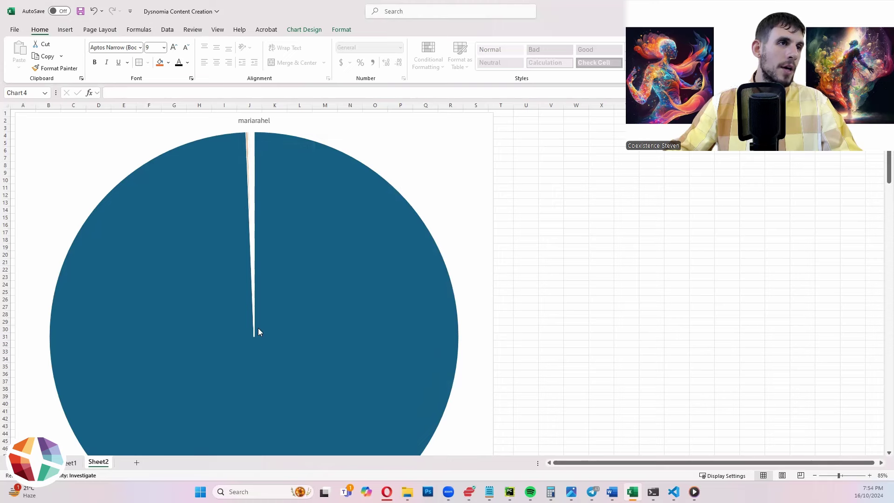
scroll(286, 264, "down", 2)
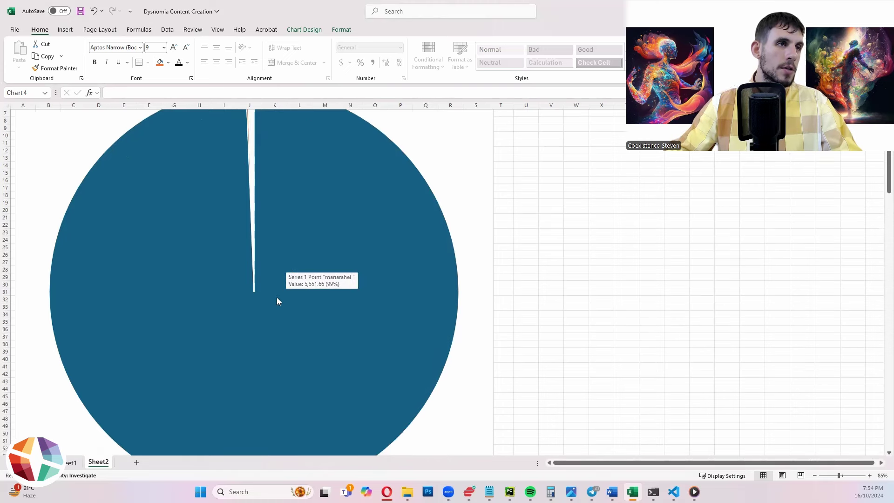
scroll(272, 371, "up", 2)
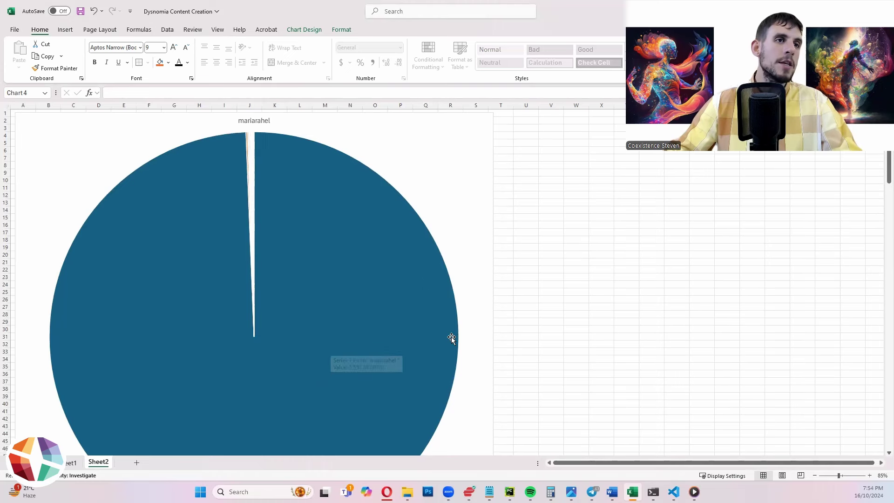
scroll(356, 284, "down", 6)
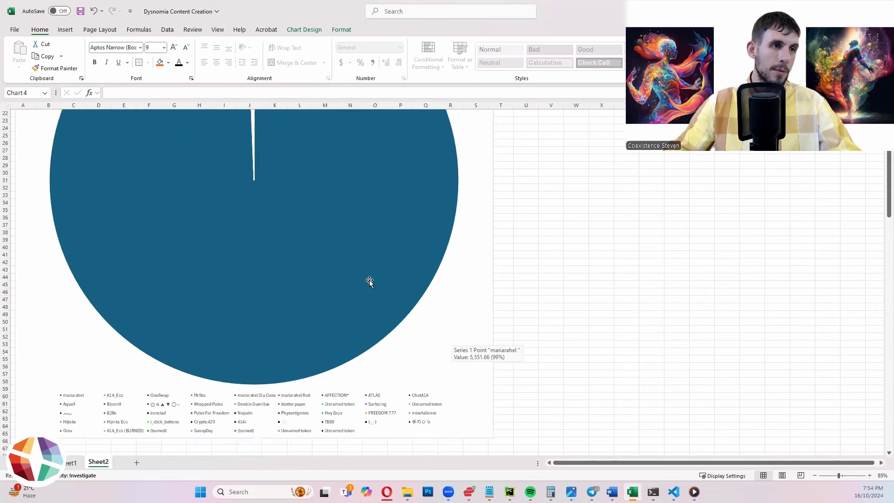
scroll(369, 281, "down", 8)
scroll(370, 282, "down", 3)
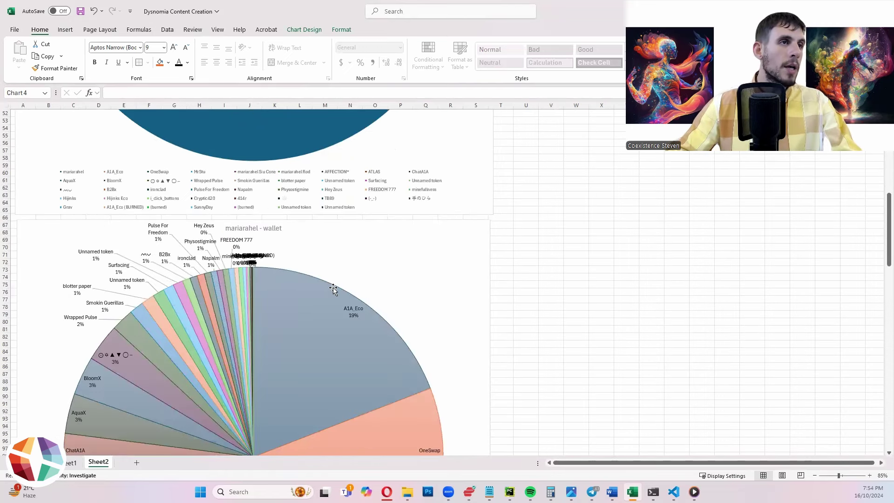
scroll(342, 254, "down", 2)
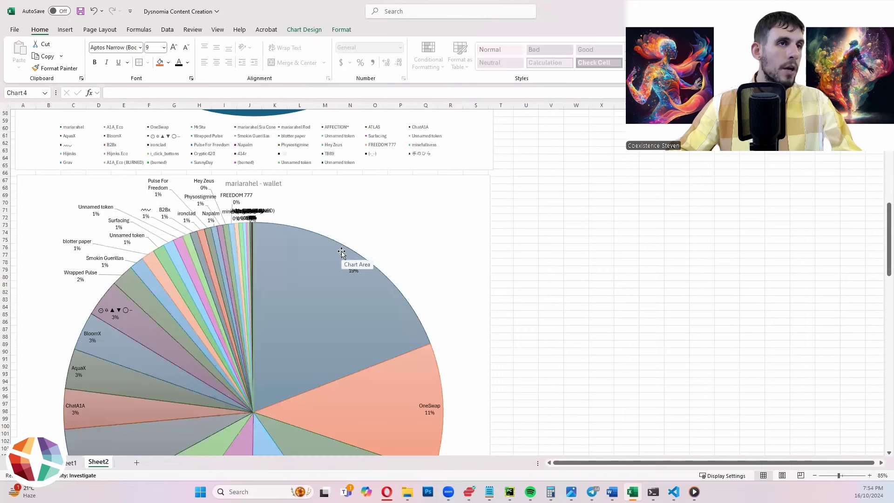
scroll(437, 244, "down", 2)
scroll(438, 244, "down", 2)
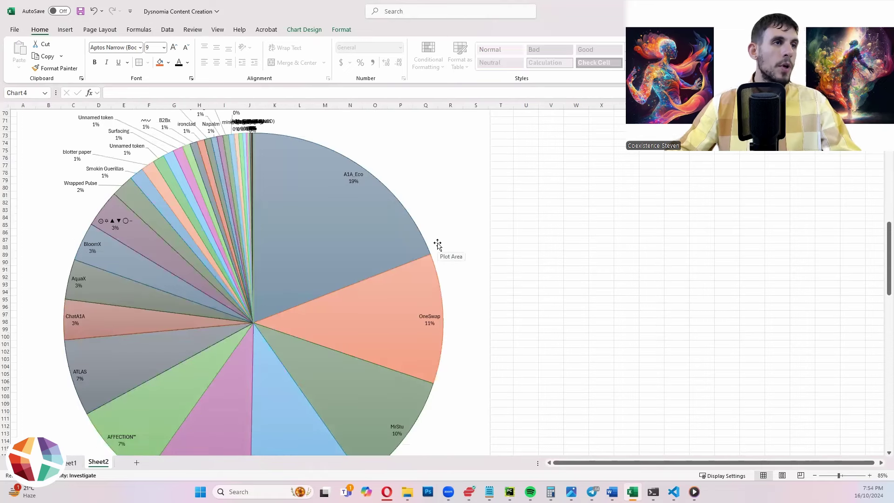
- Review the other large slices of the wallet chart, from OneSwap and MrStu around to AFFECTION™, ATLAS, ChatA1A and AquaX
scroll(420, 250, "down", 1)
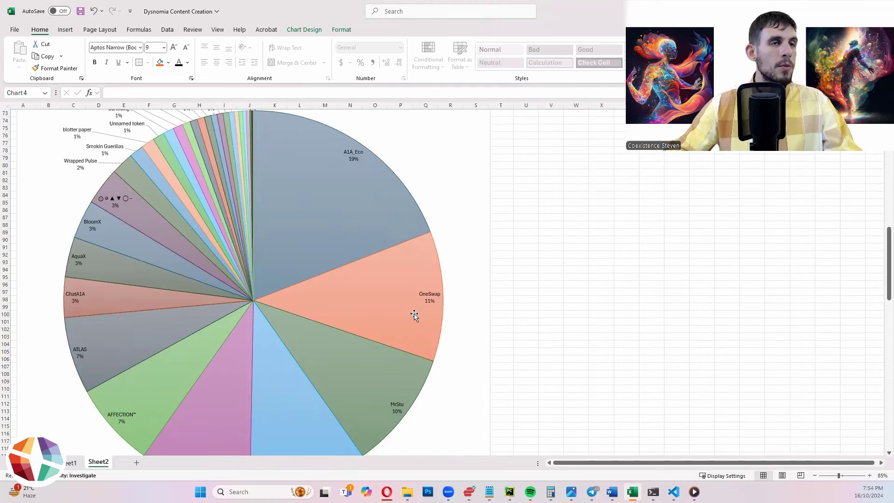
scroll(409, 260, "down", 1)
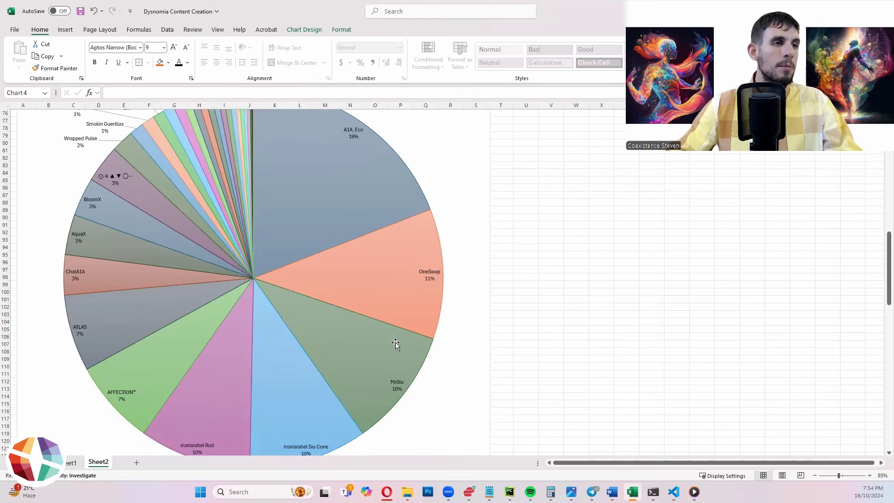
scroll(396, 342, "down", 1)
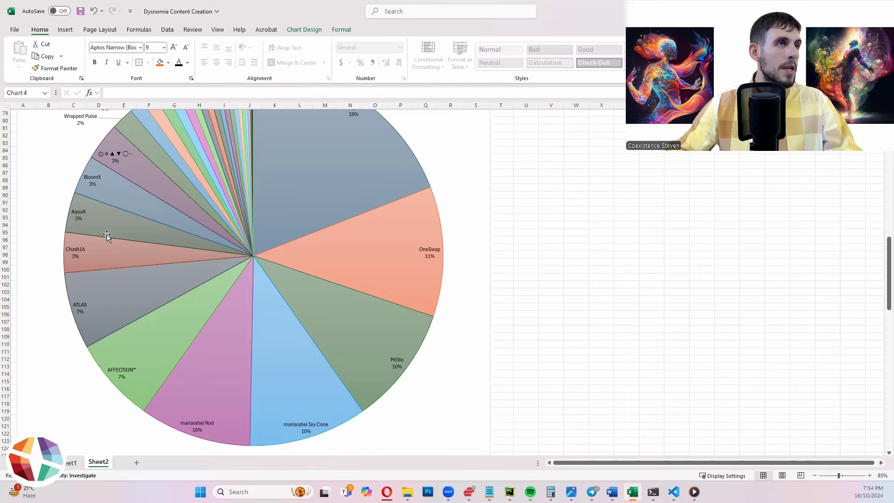
scroll(109, 240, "up", 1)
scroll(213, 303, "up", 1)
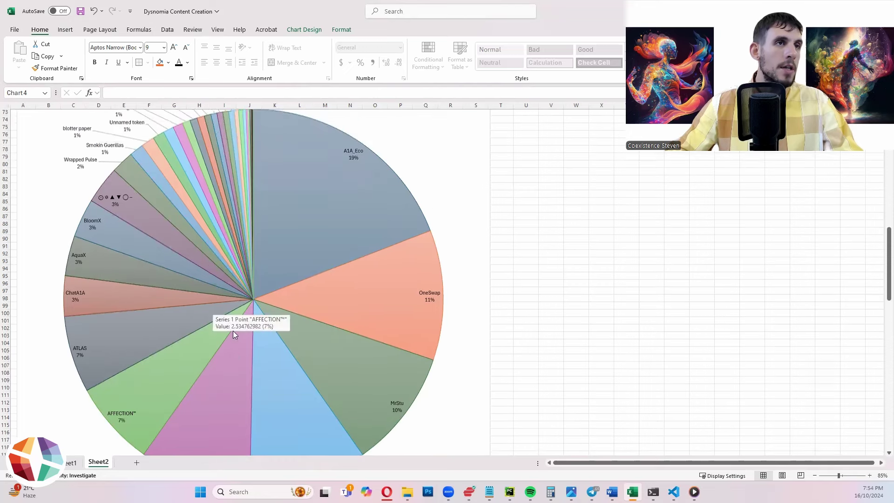